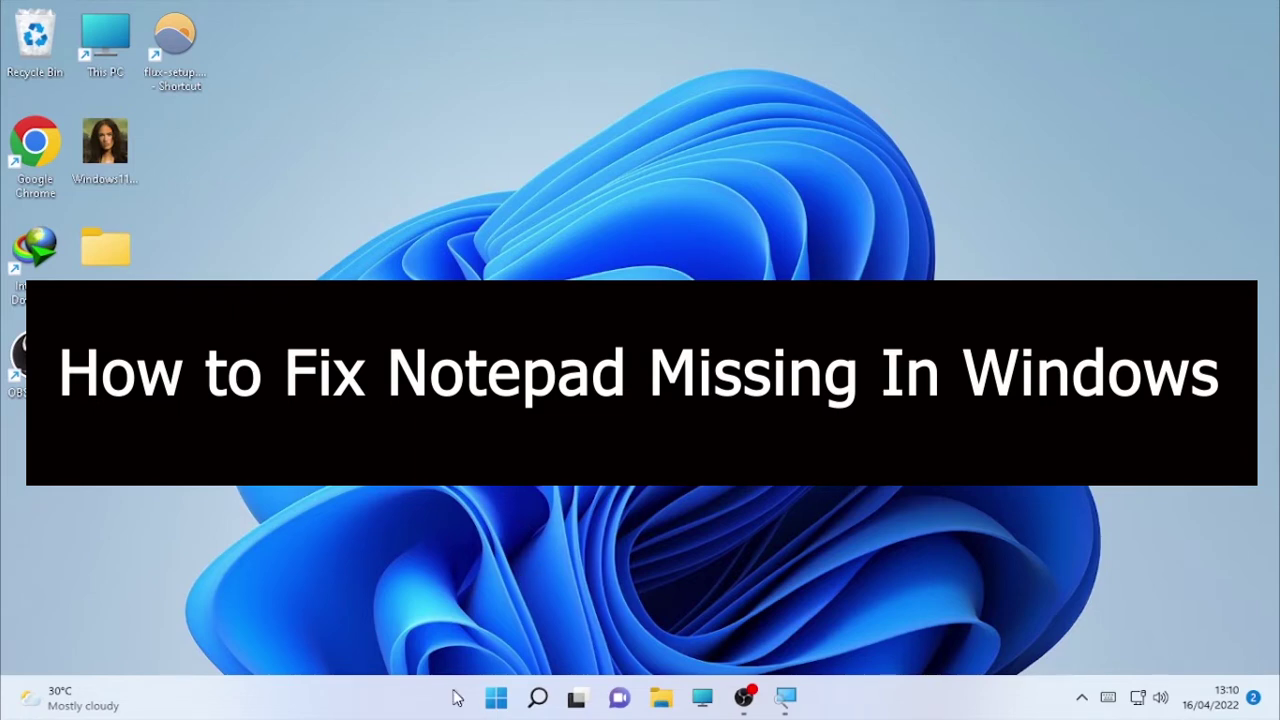
Dismiss the 'Windows cannot find notepad' error so the search flyout with Notepad remains.
mouse_move(540, 702)
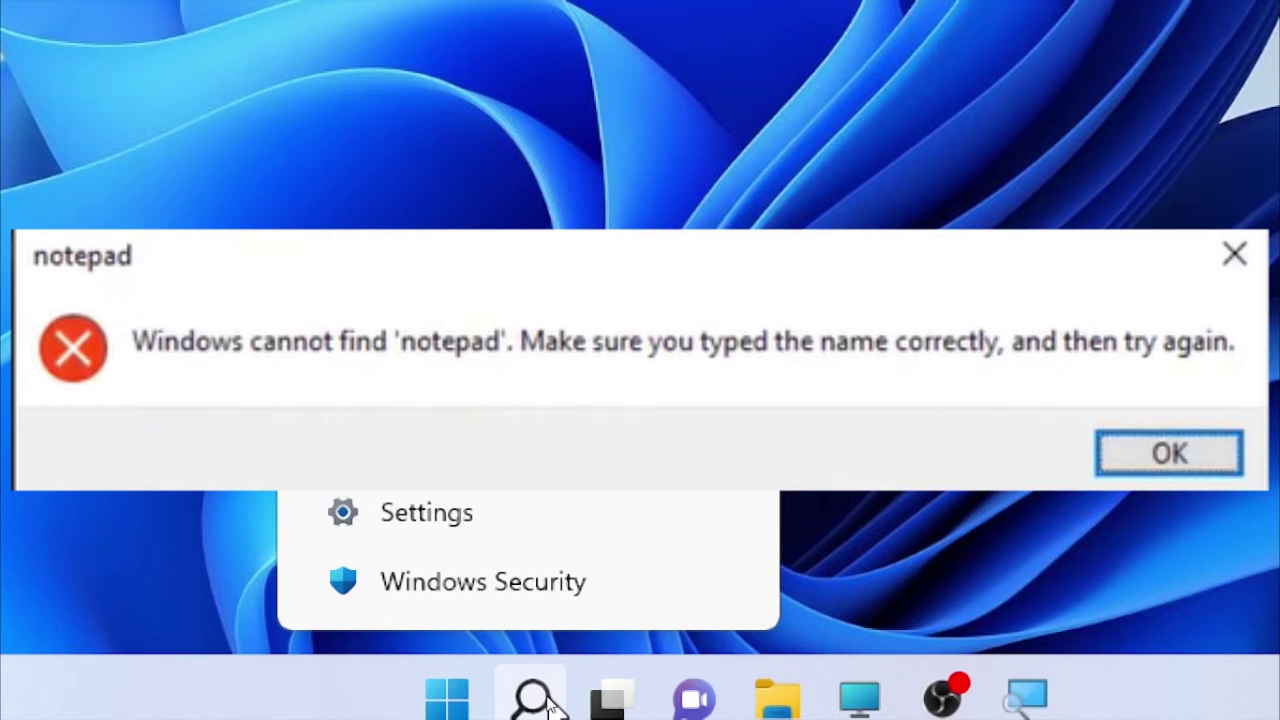
key(Return)
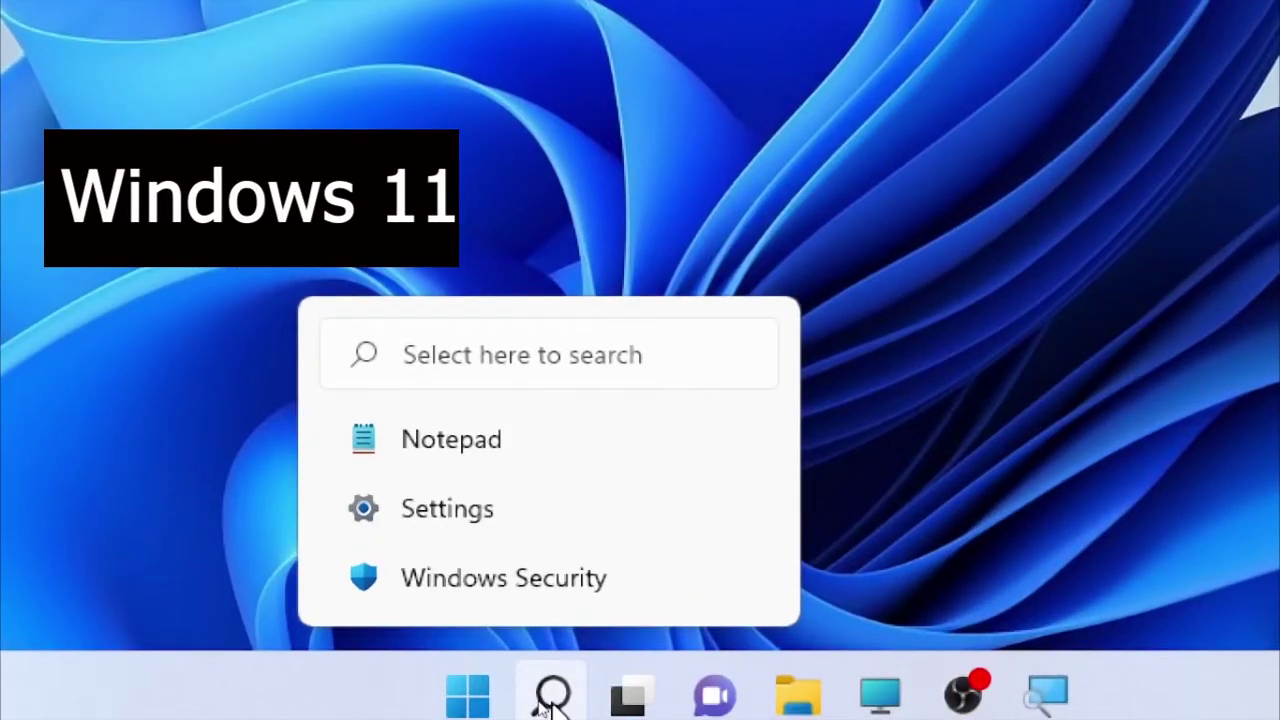
Search Windows for 'settings' and launch the Settings app from the results.
click(532, 703)
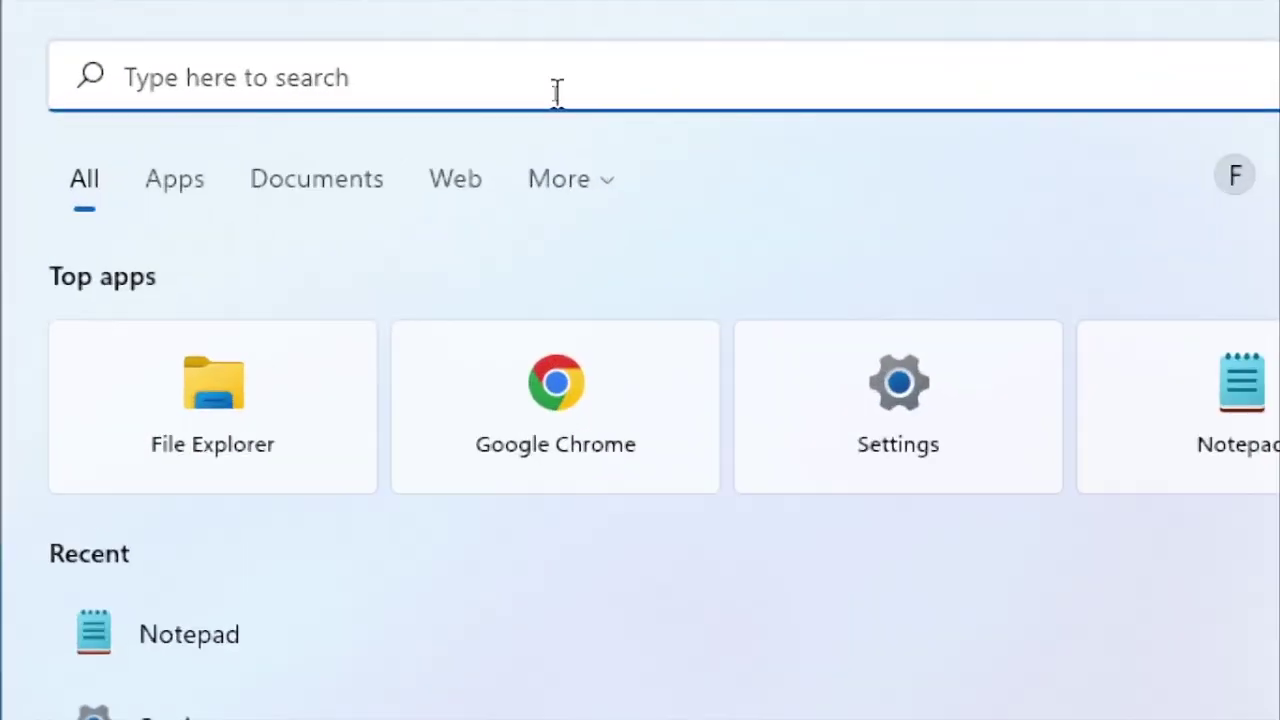
text(setting)
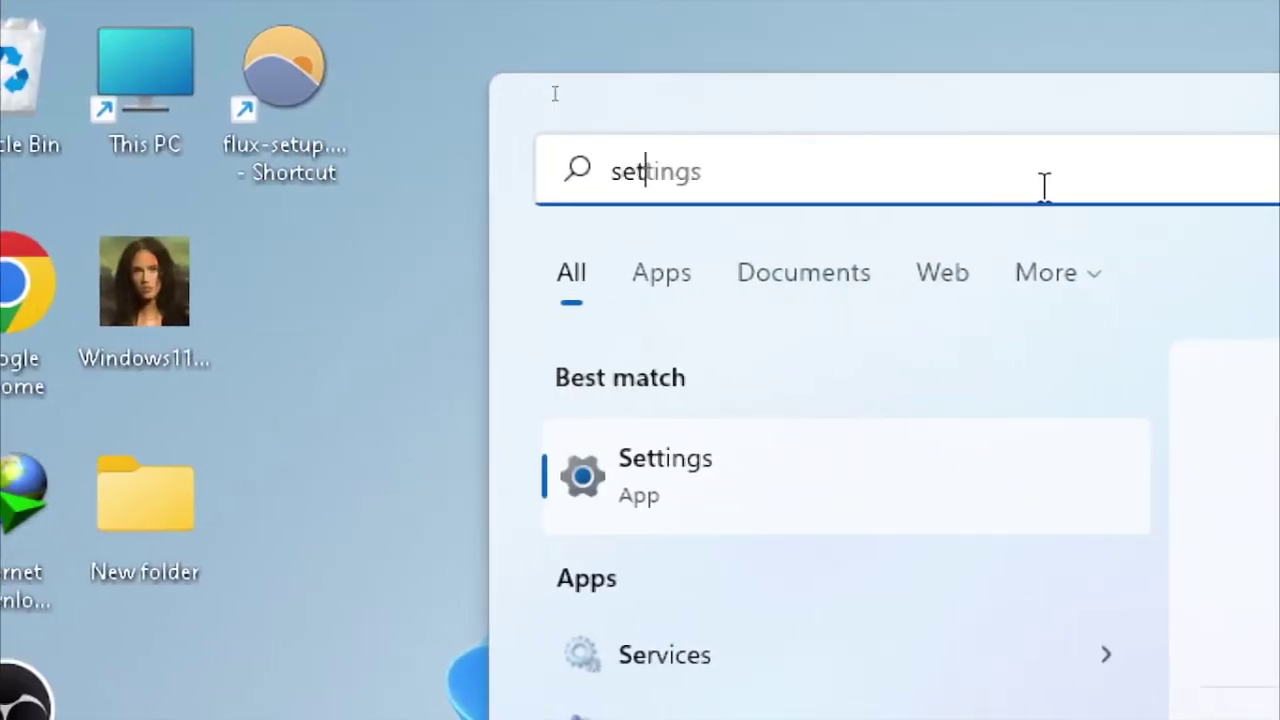
text(ds)
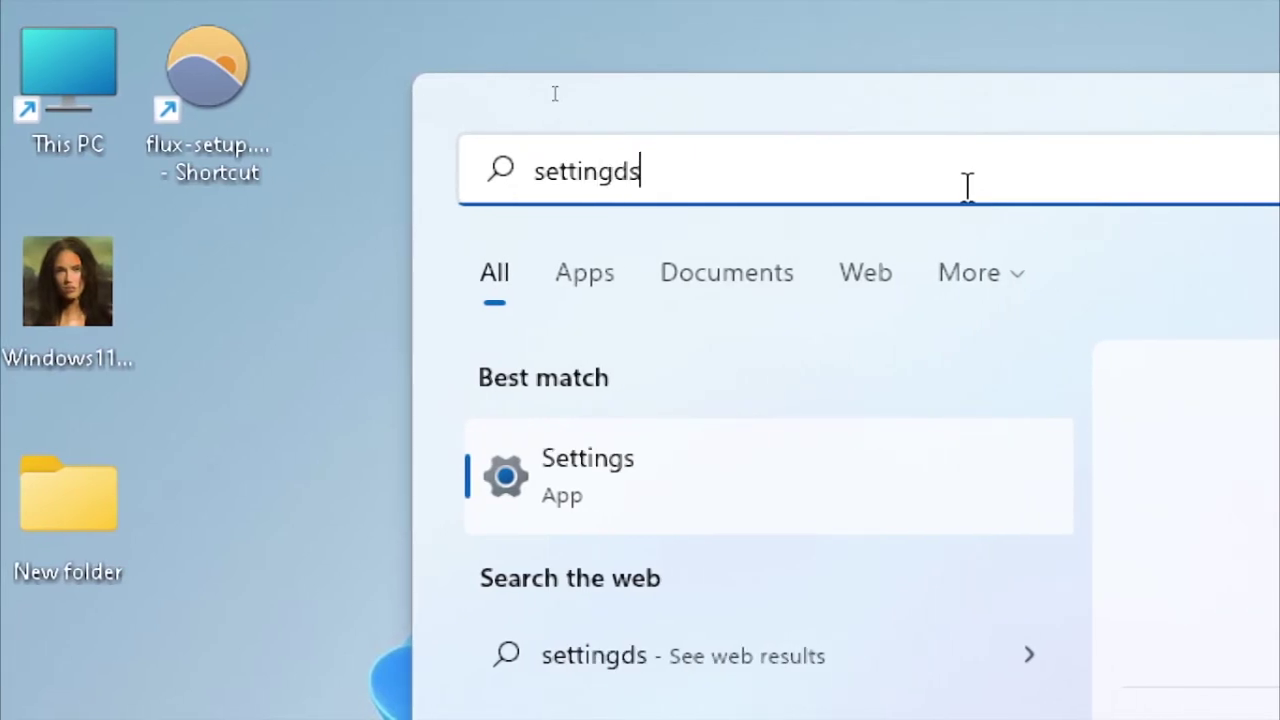
key(BackSpace)
key(BackSpace)
text(s)
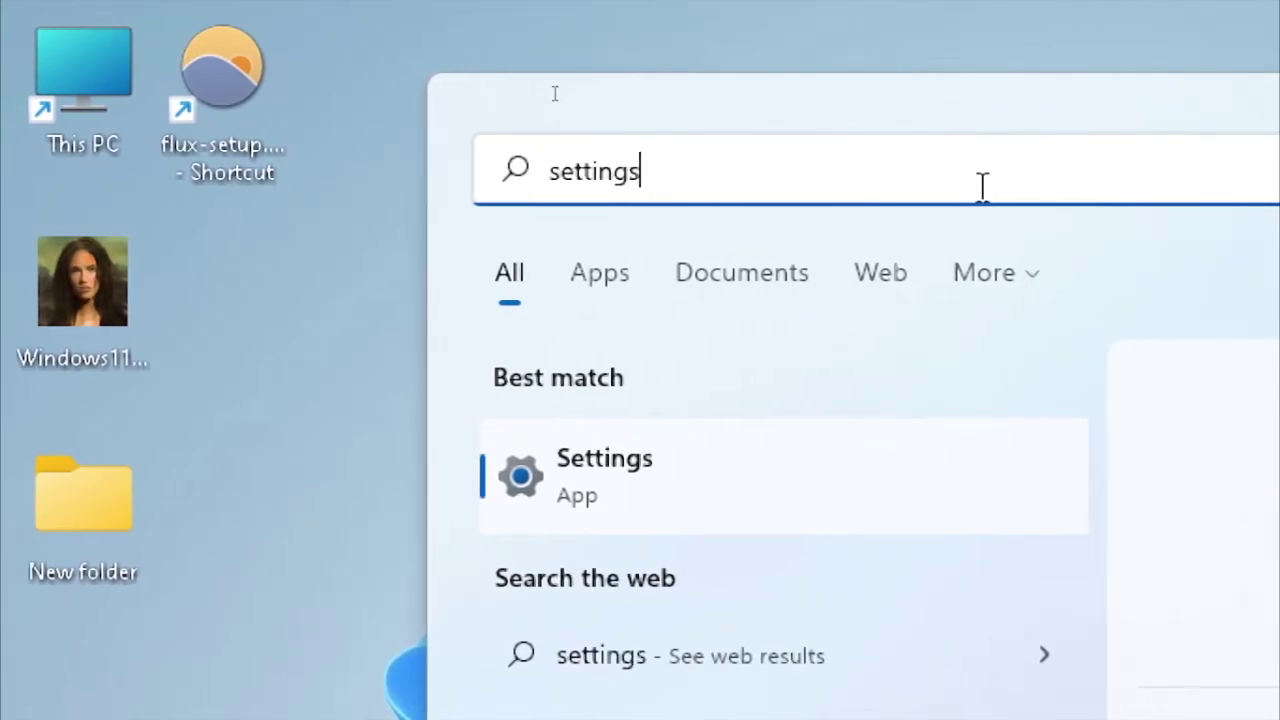
click(596, 476)
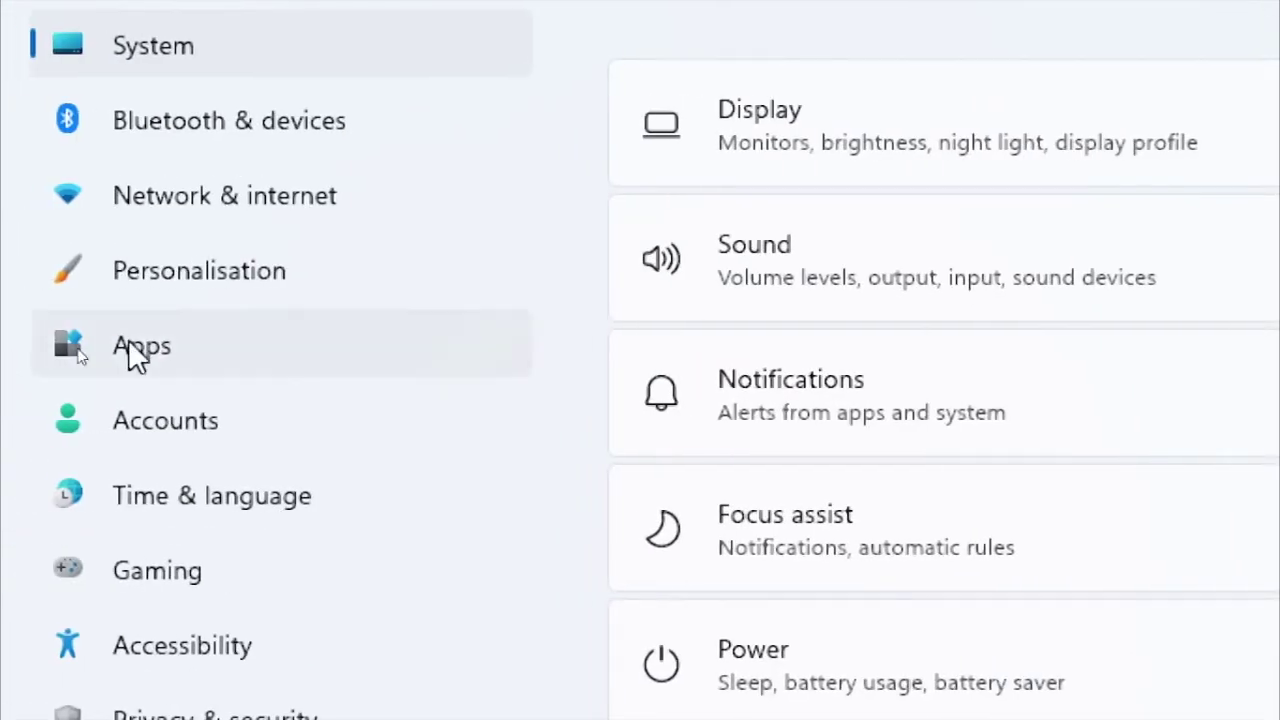
Go to Apps > Optional features and scroll through the Installed features list.
click(160, 343)
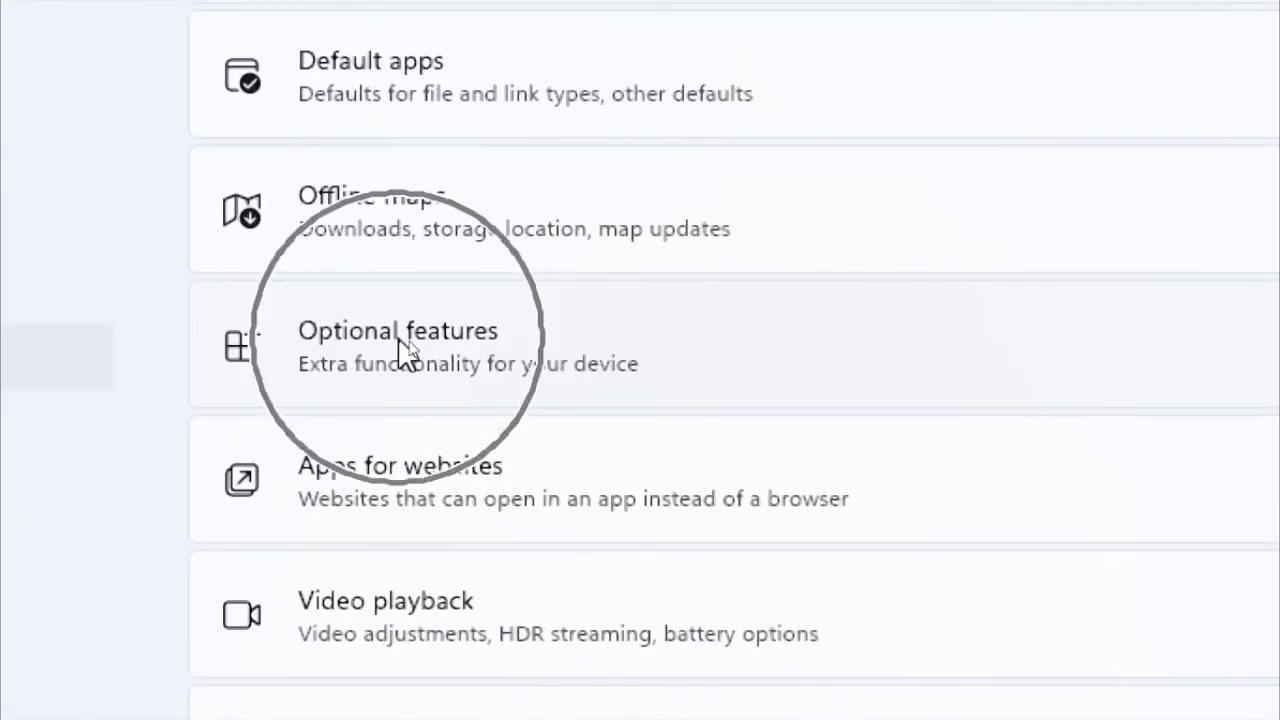
click(402, 342)
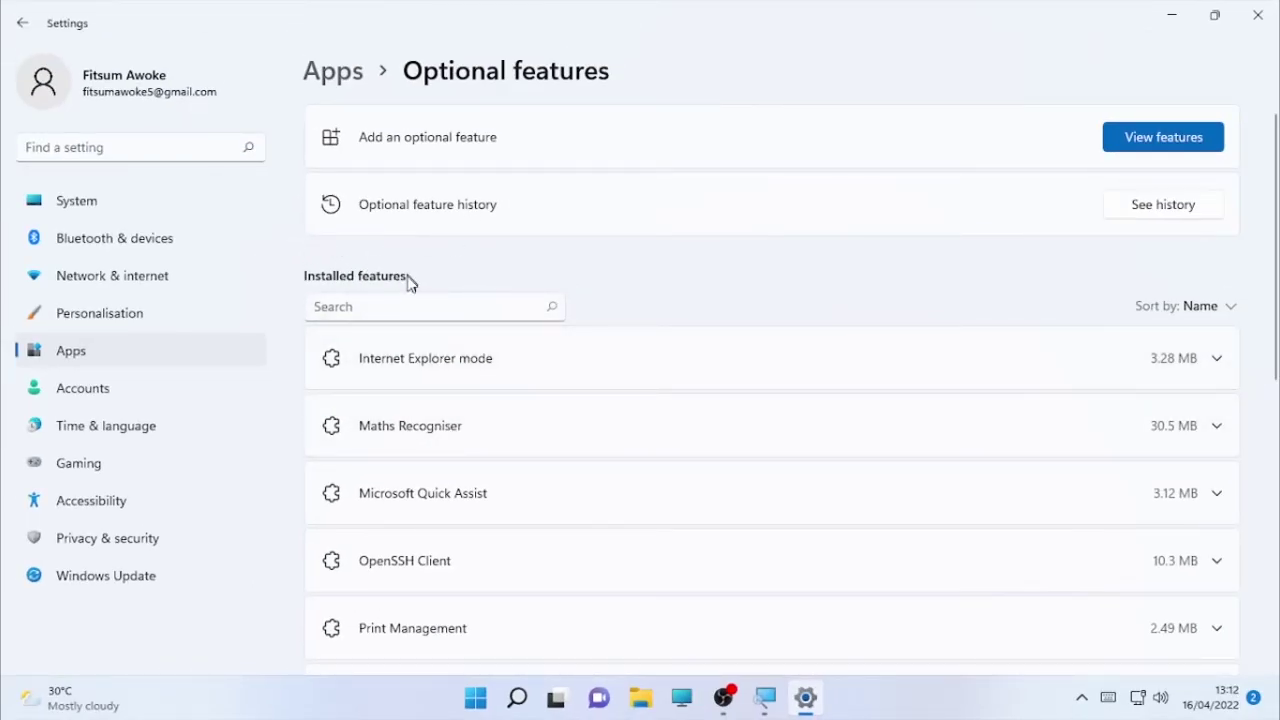
scroll(445, 272, down, 2)
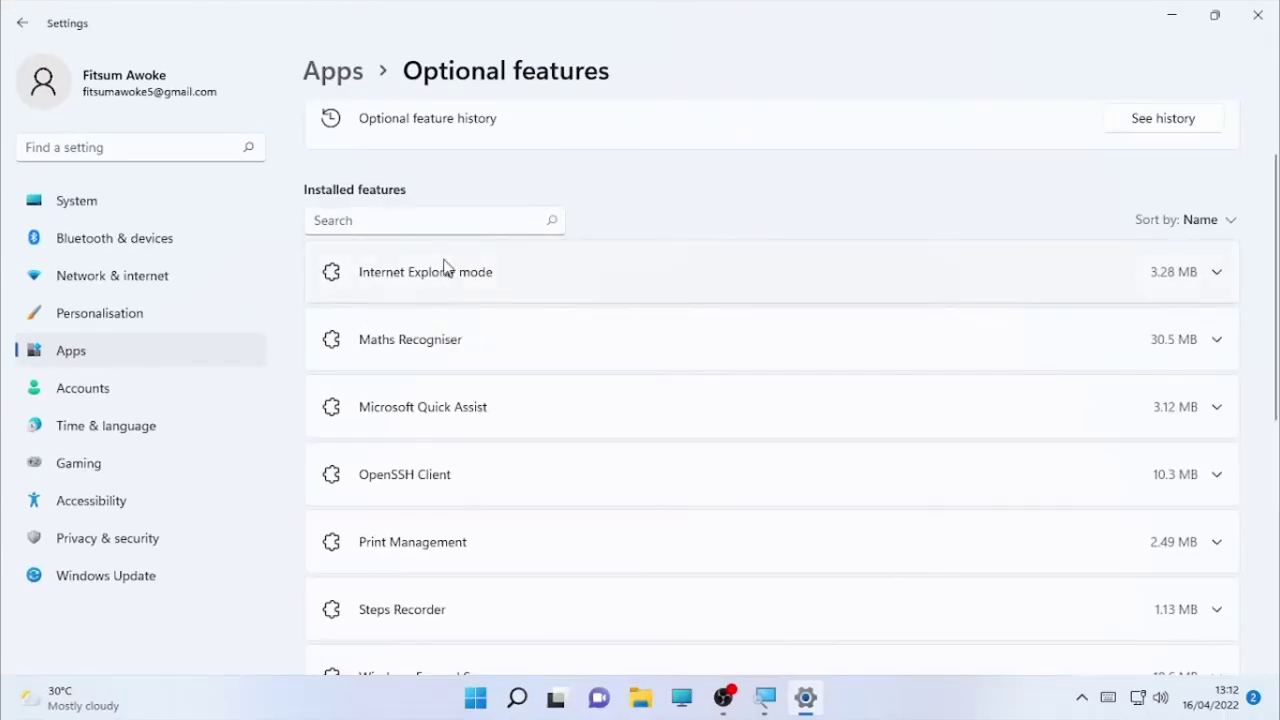
scroll(518, 195, up, 2)
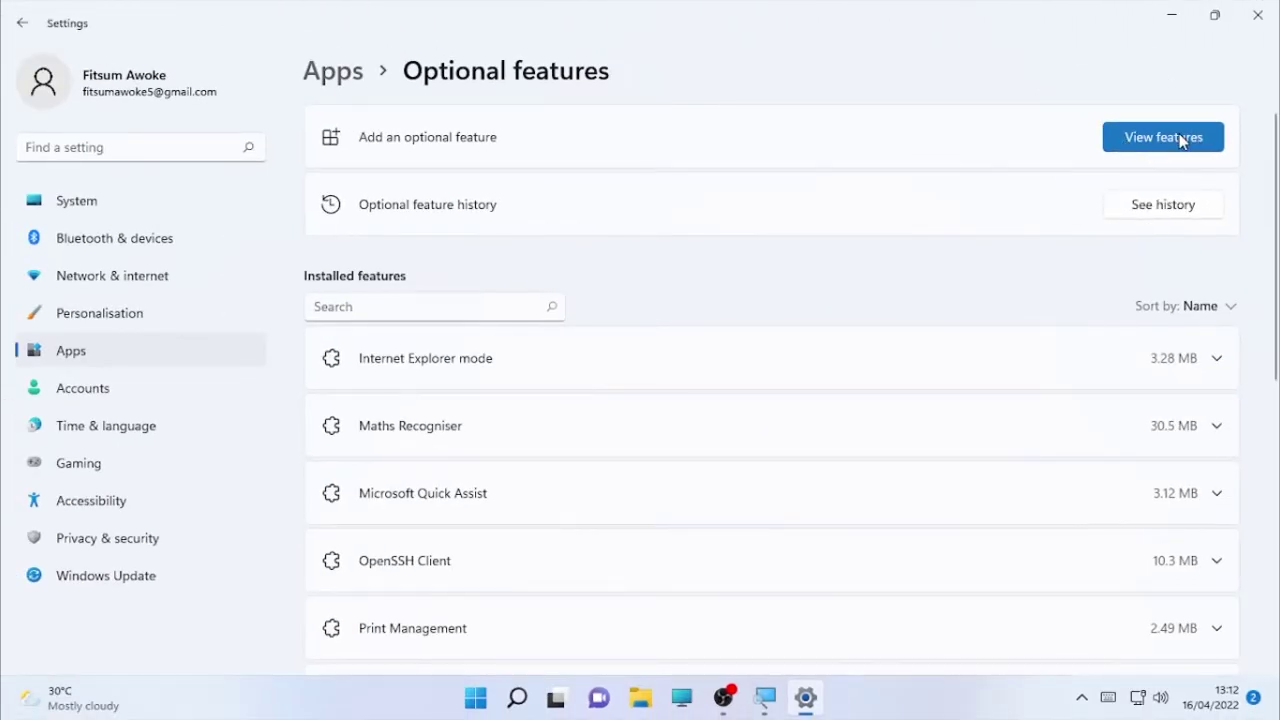
Search available features for 'notepad', select Notepad (system), and continue to the install summary.
click(1181, 140)
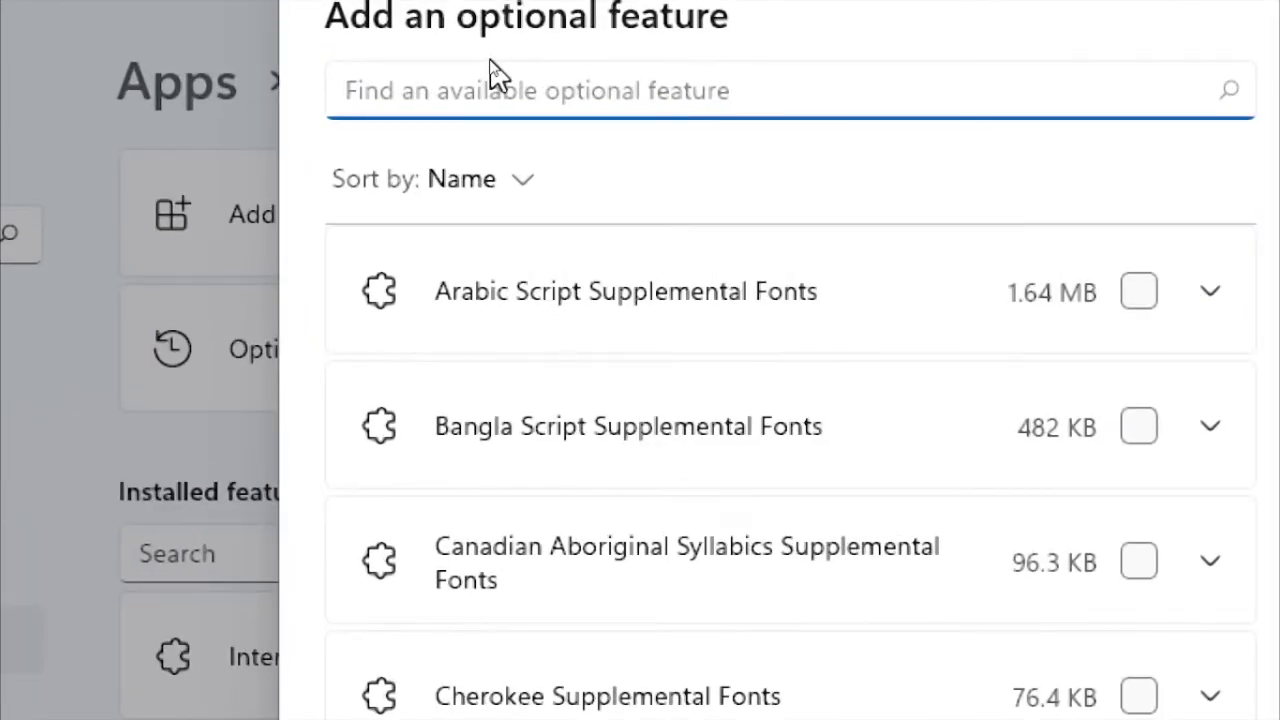
text(noepa)
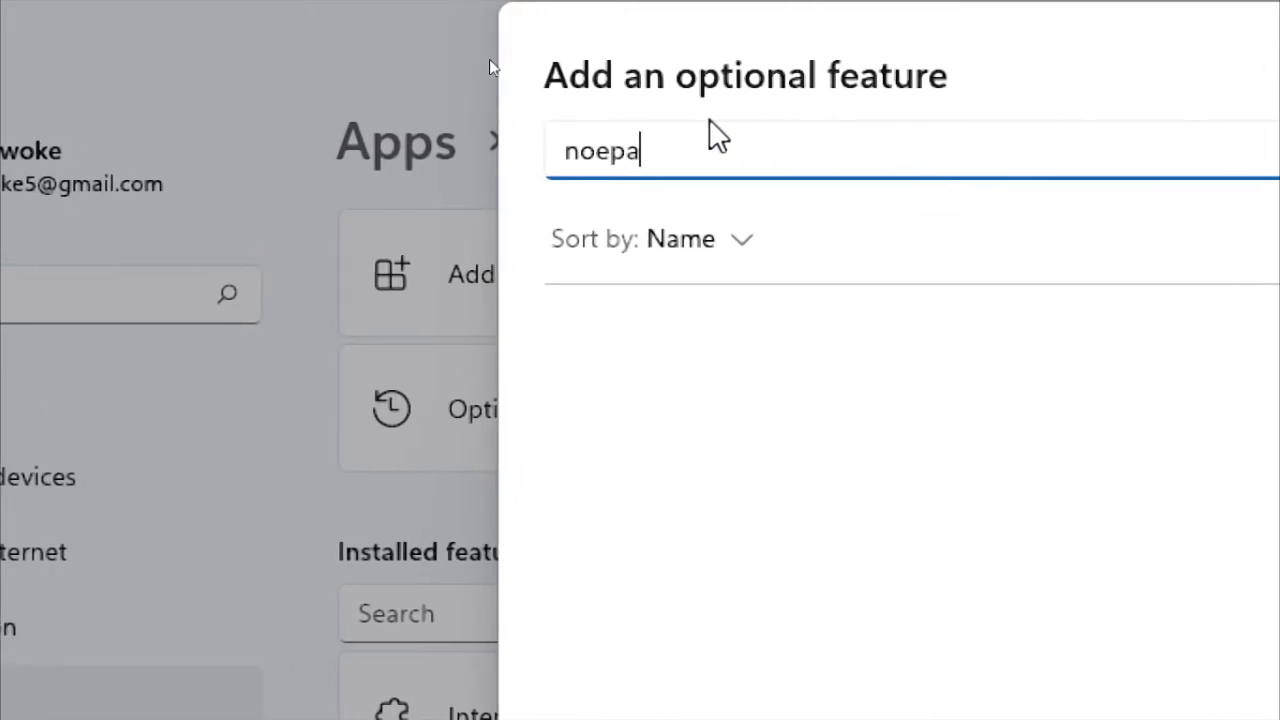
text(d)
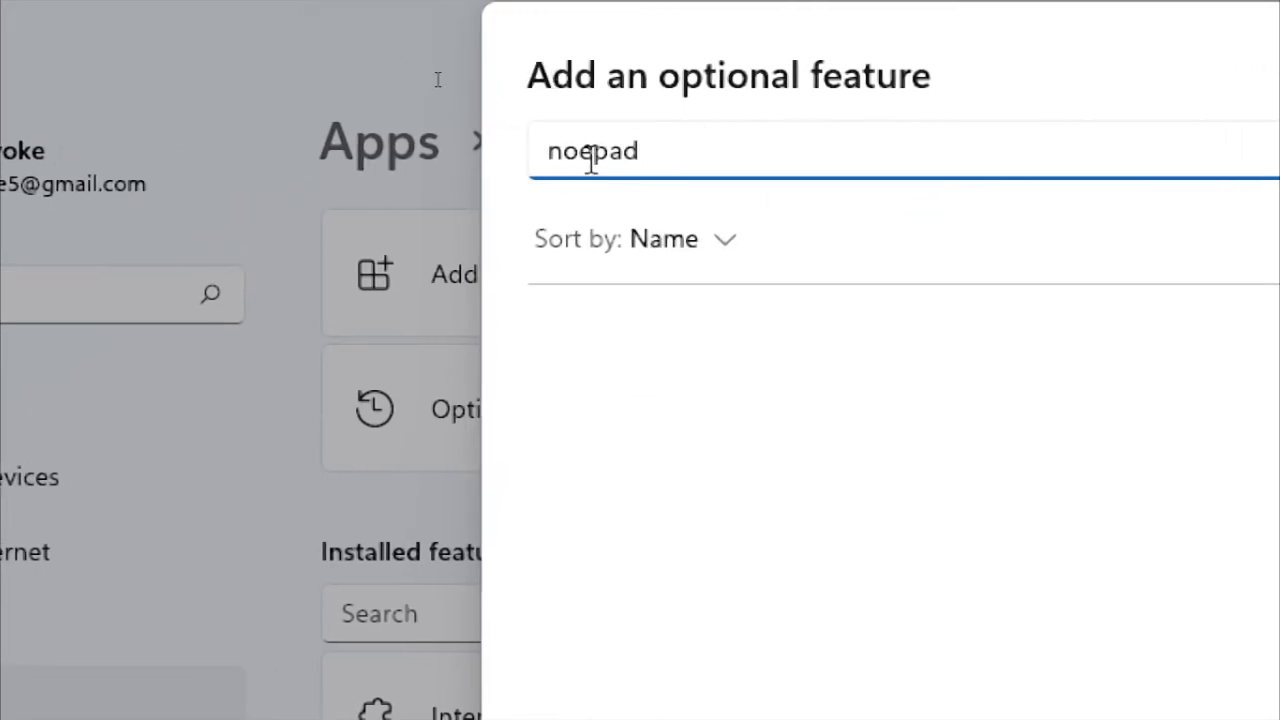
click(575, 152)
text(t)
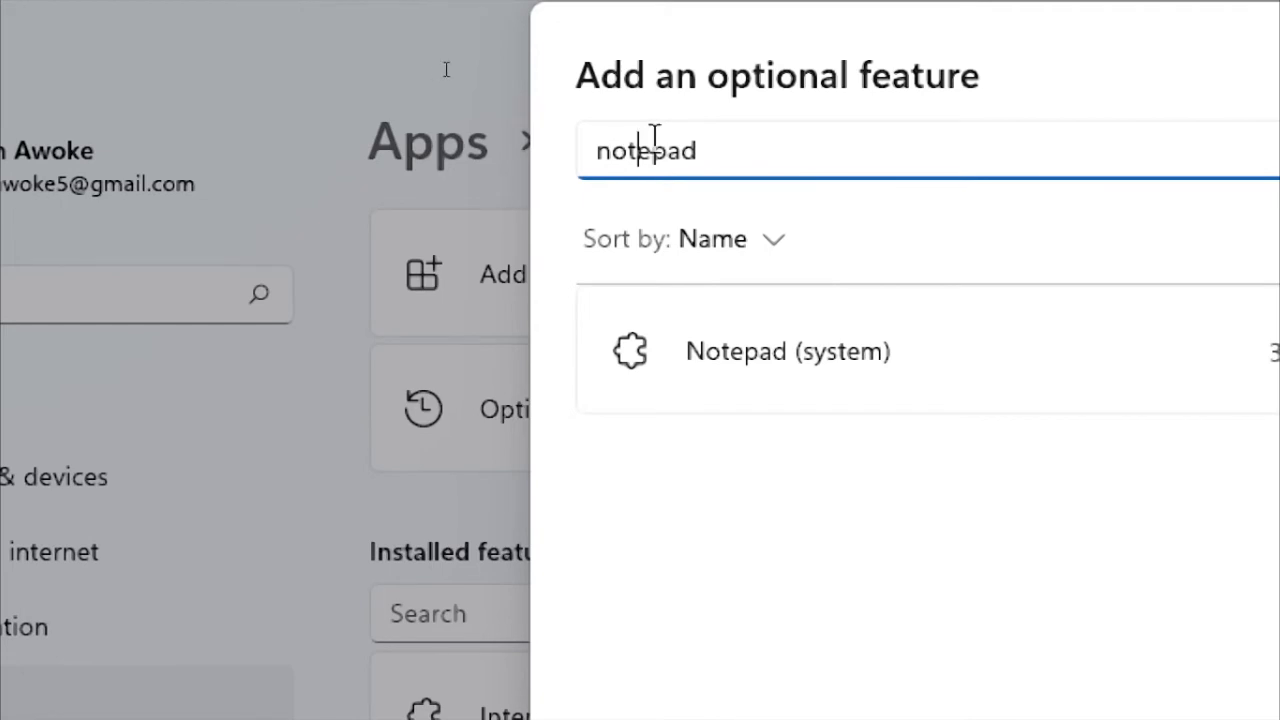
click(695, 155)
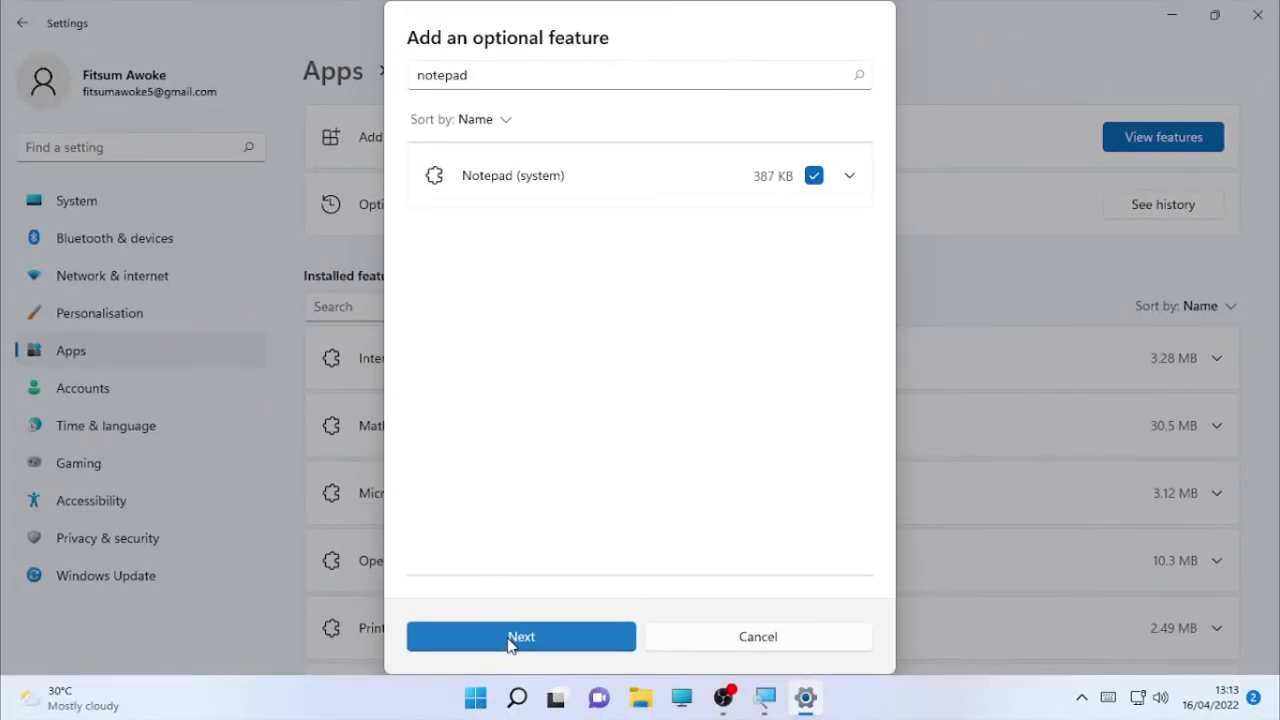
click(510, 643)
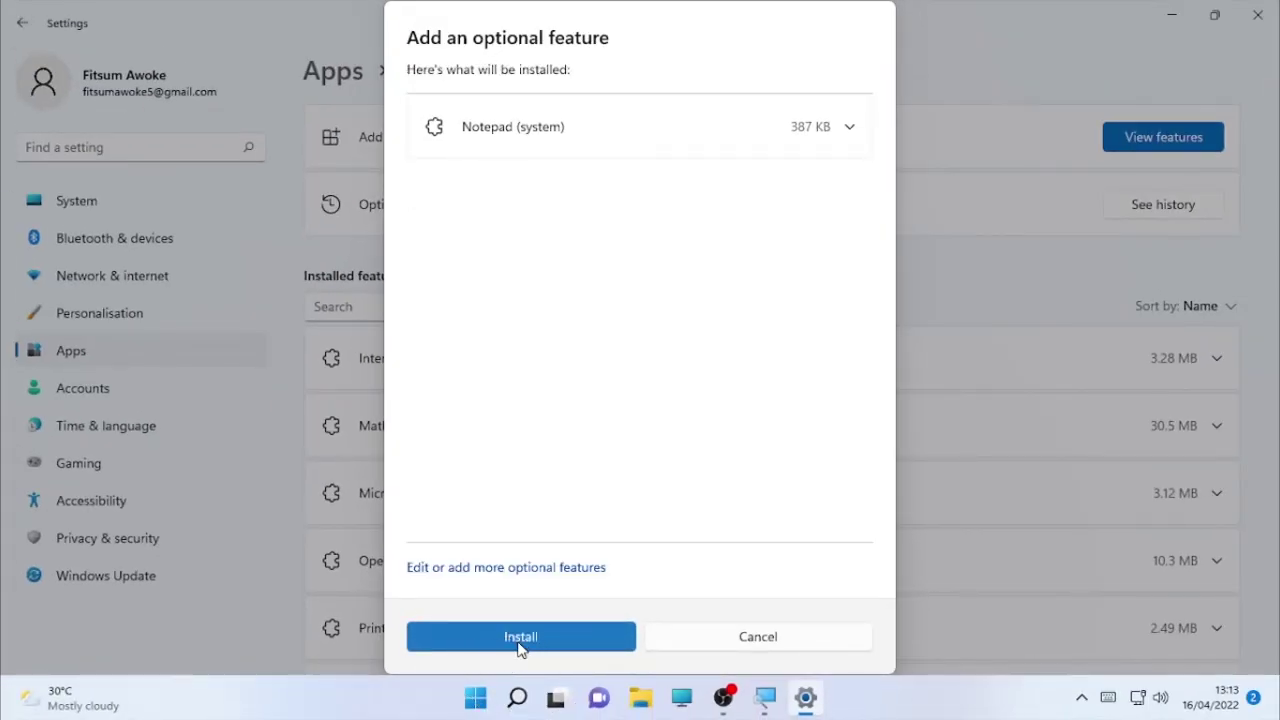
Install Notepad (system) and let it complete under Recent actions.
click(520, 640)
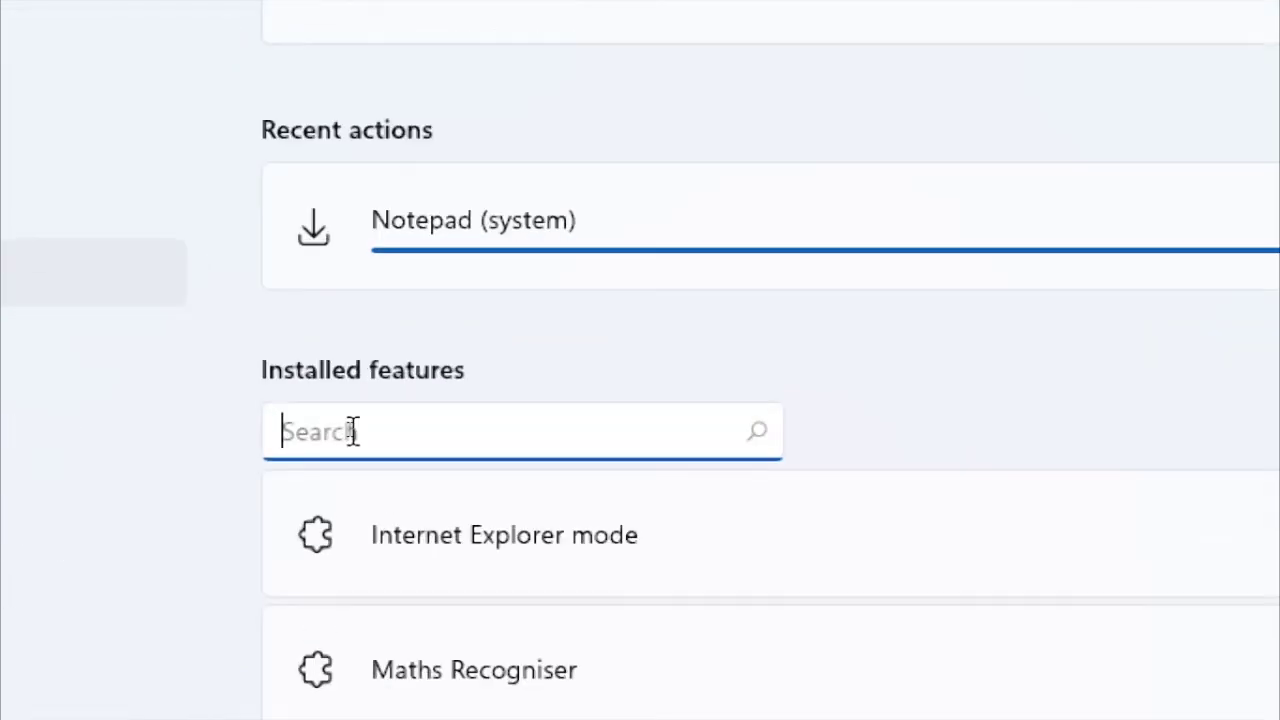
Filter installed features for 'note', expand Notepad (system) details, then close Settings.
text(not)
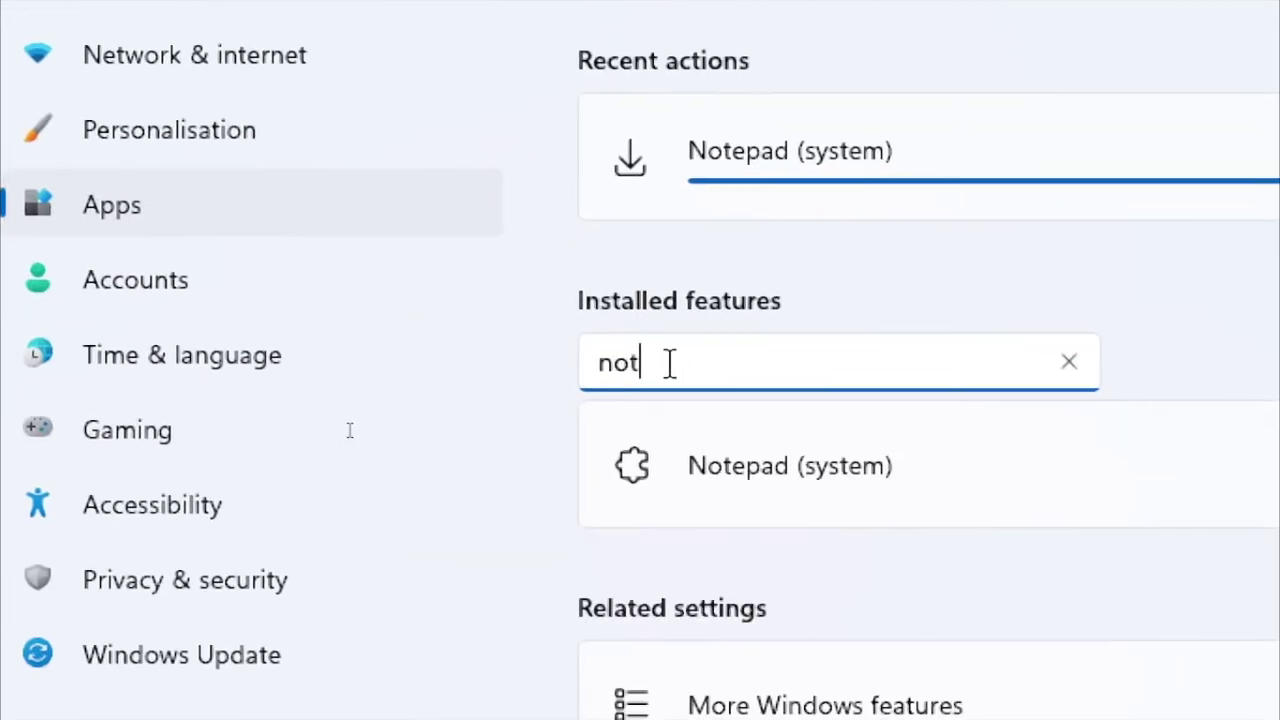
text(e)
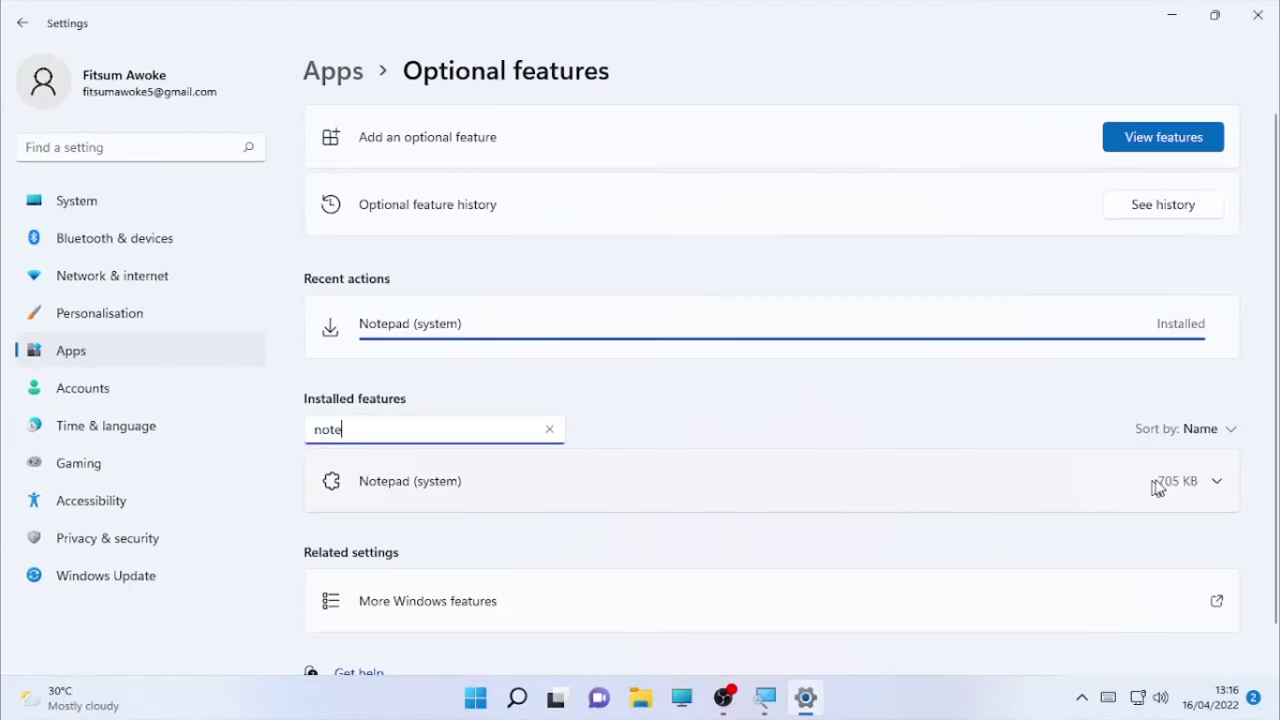
click(1212, 487)
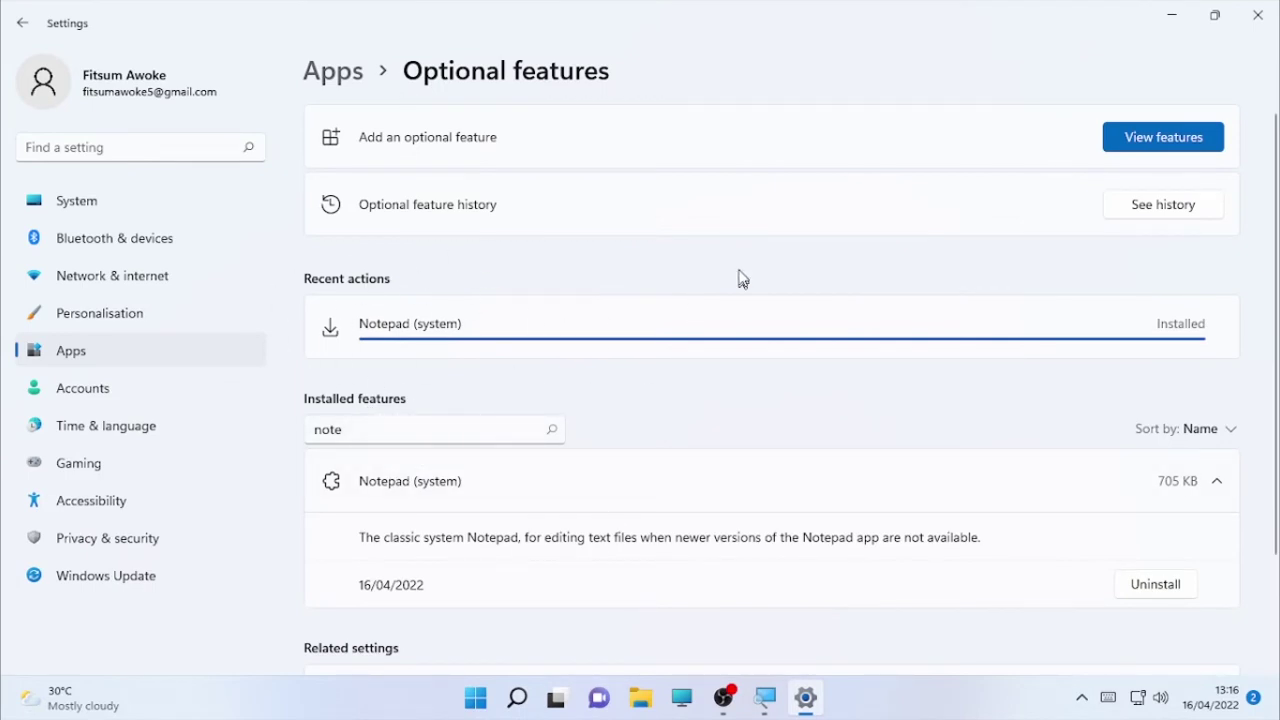
click(1265, 10)
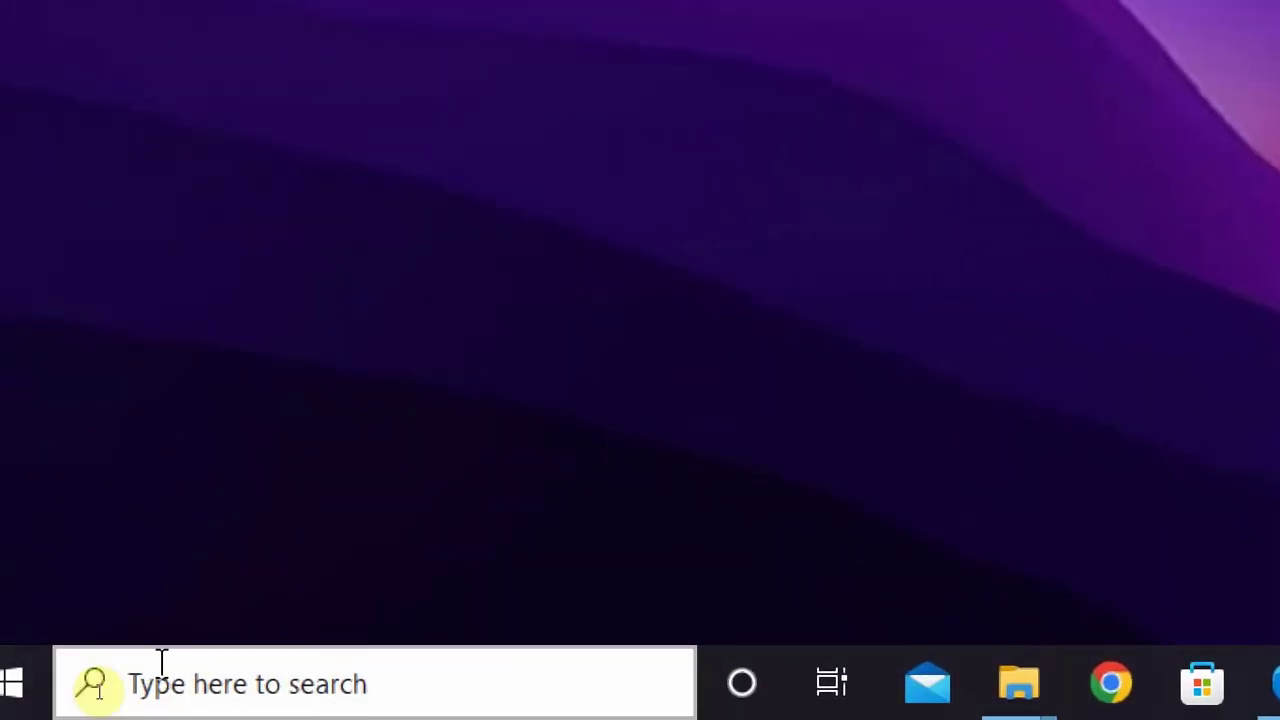
On Windows 10, search for 'settings' and open the Settings app.
click(62, 690)
text(setti)
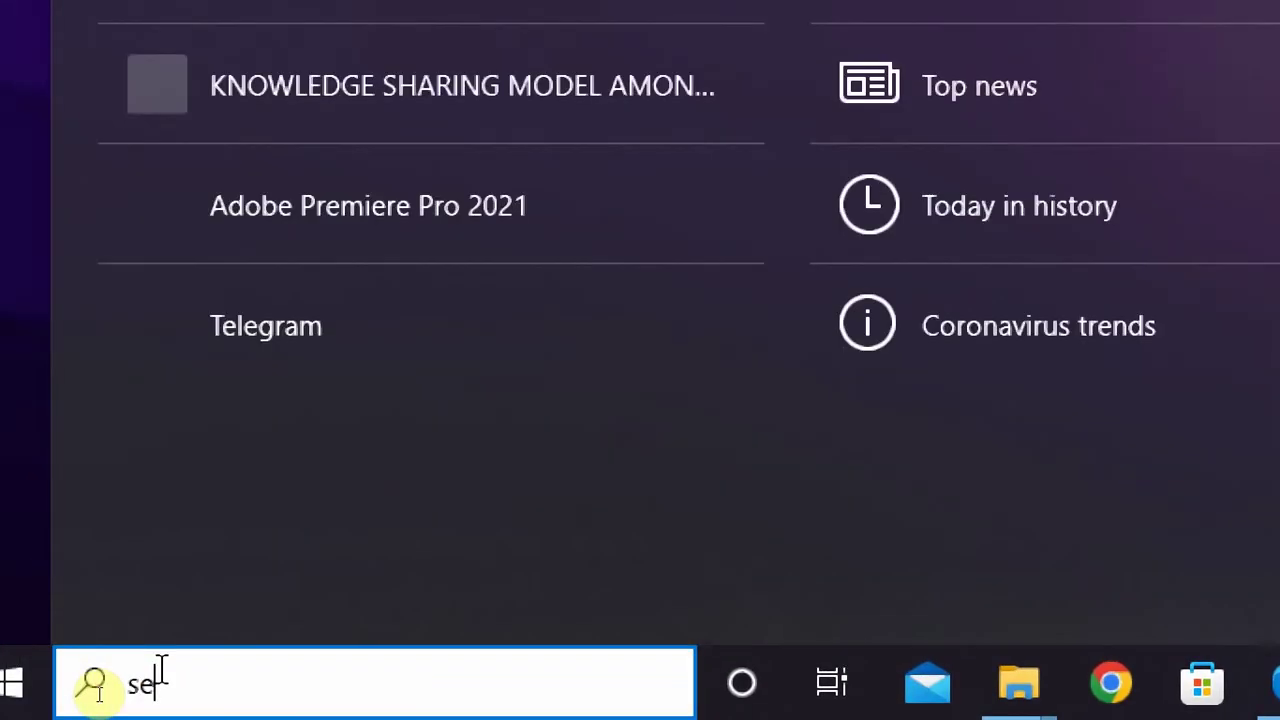
text(ngs)
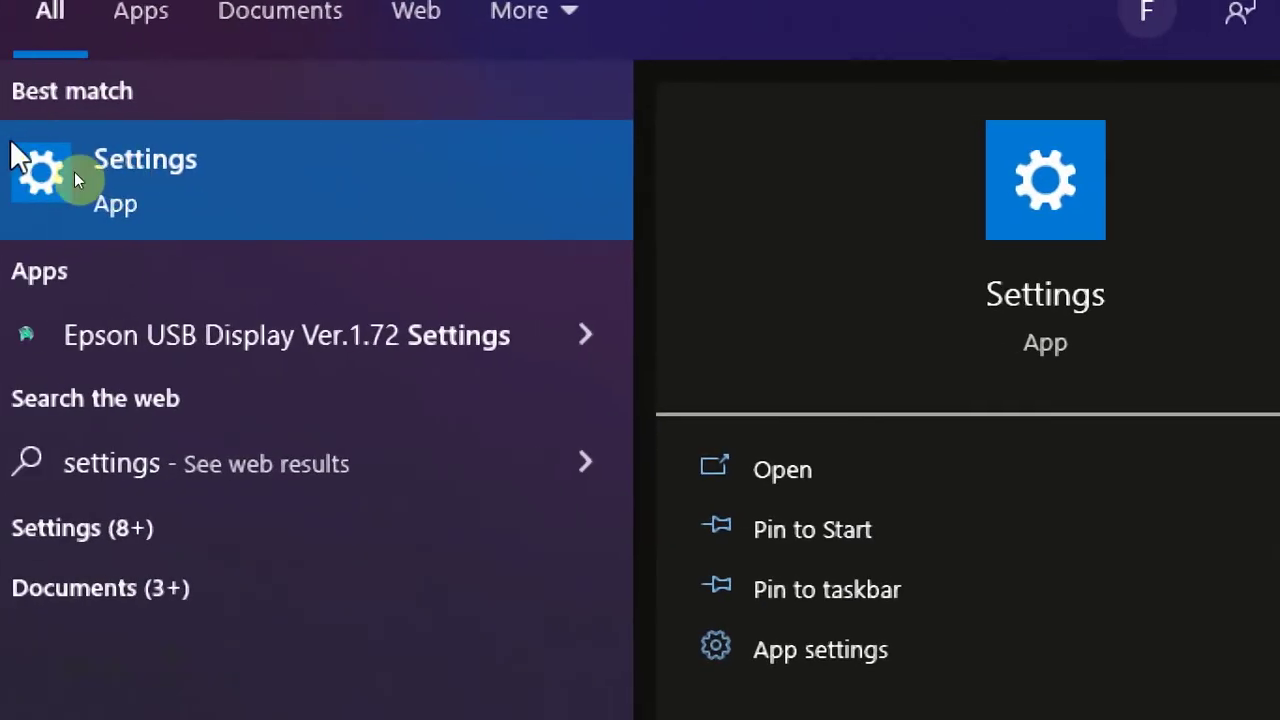
click(120, 180)
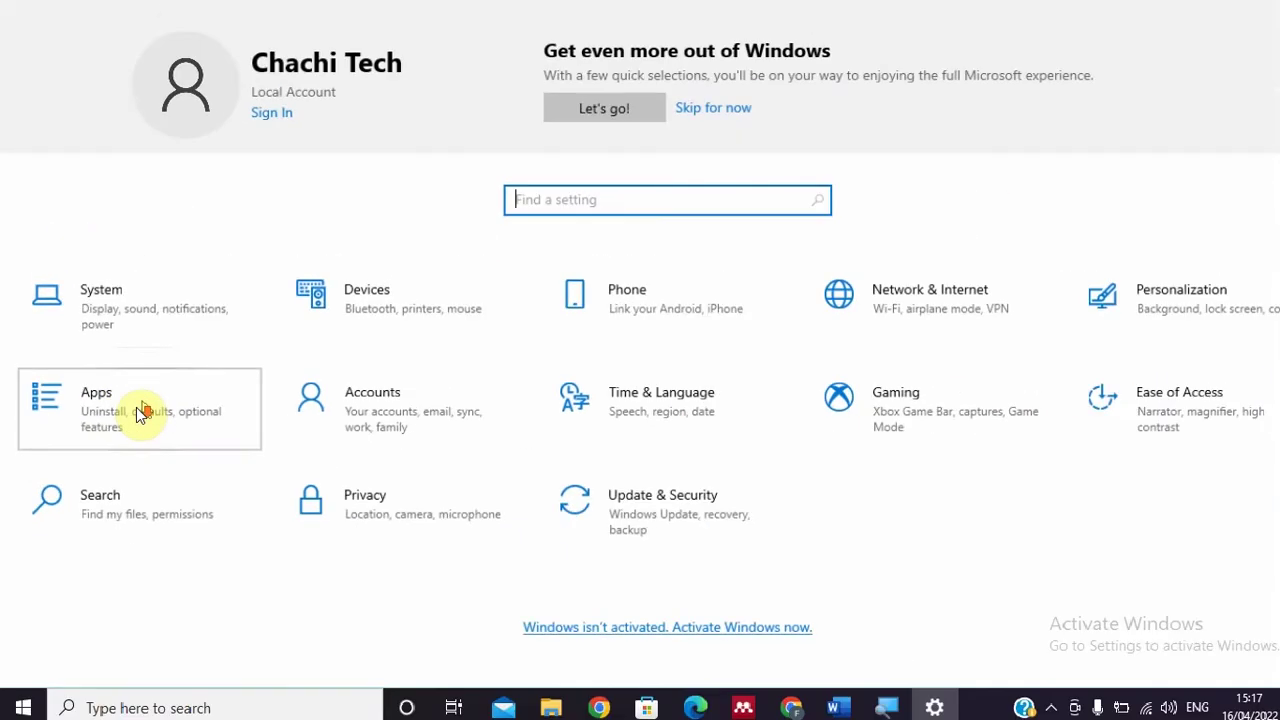
Go to Apps, then the Optional features page, on Windows 10.
click(128, 412)
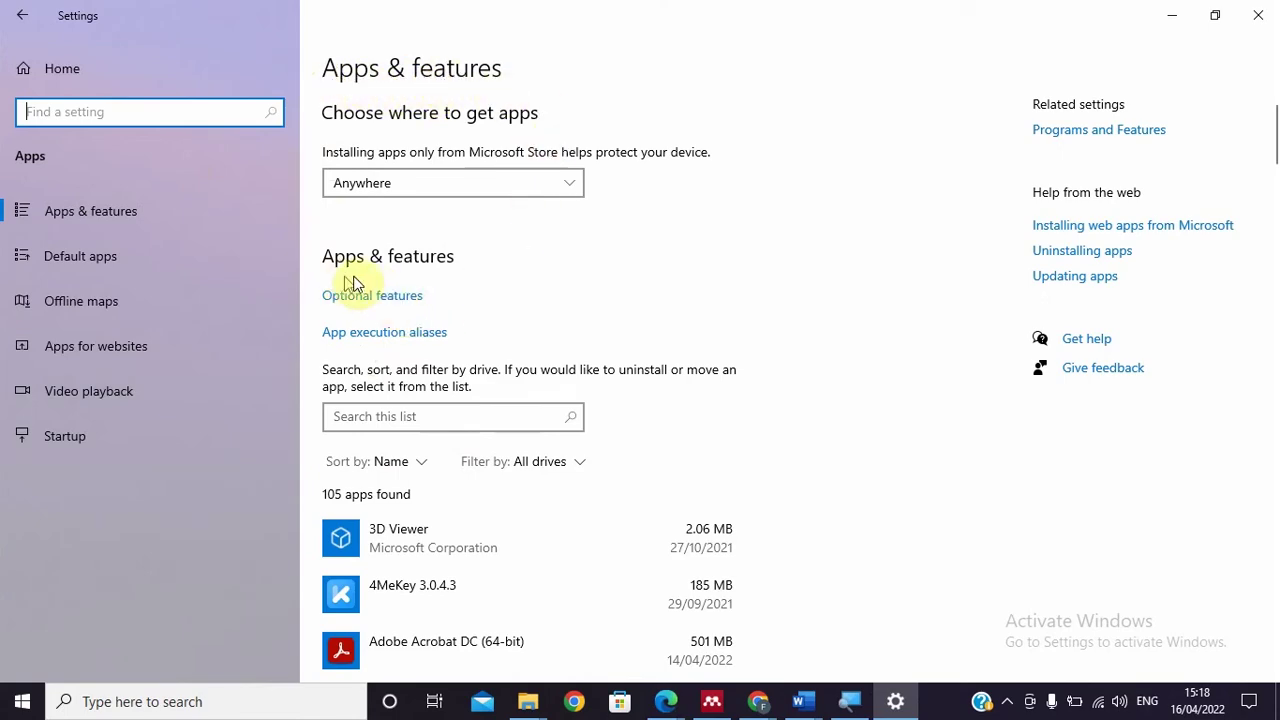
click(350, 306)
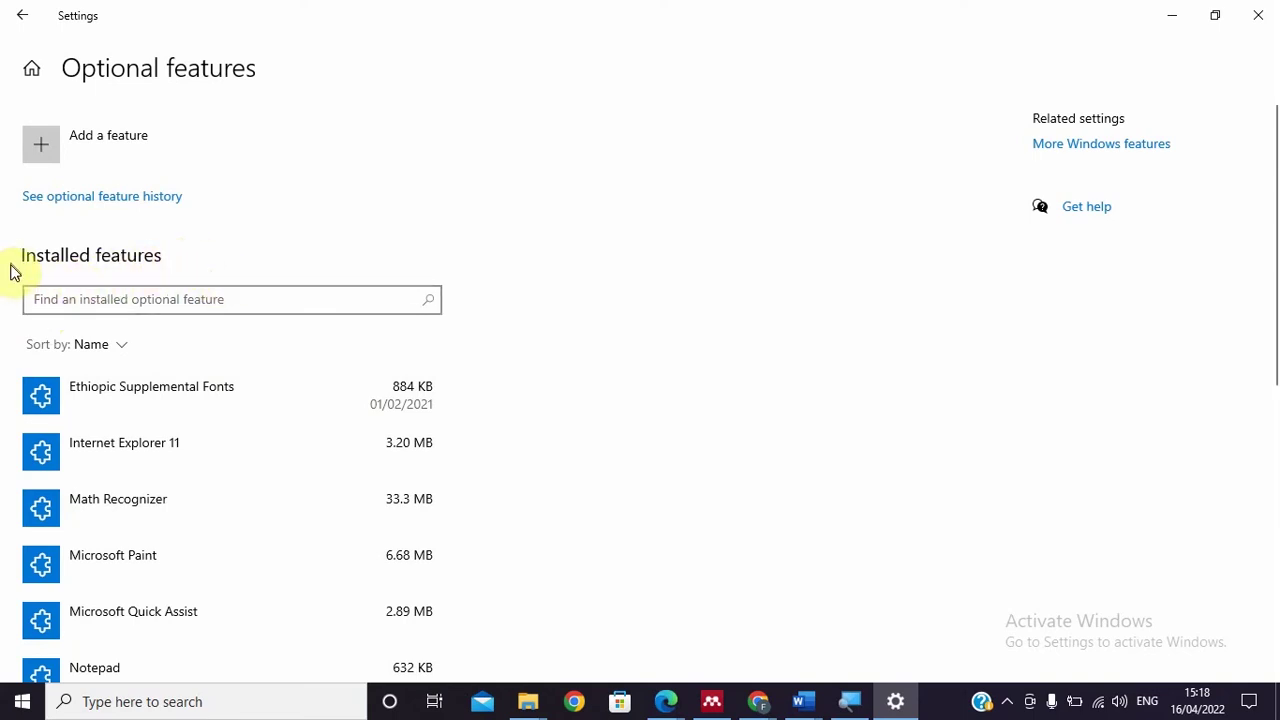
click(49, 146)
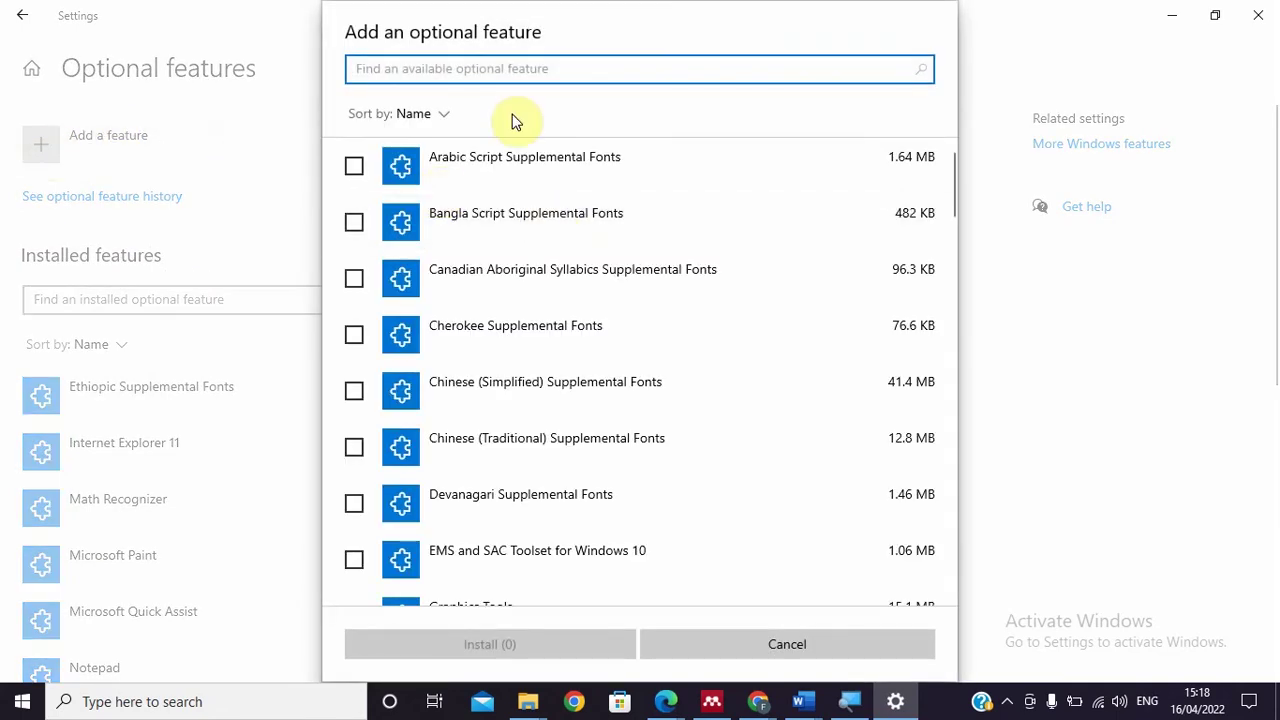
text(notepad)
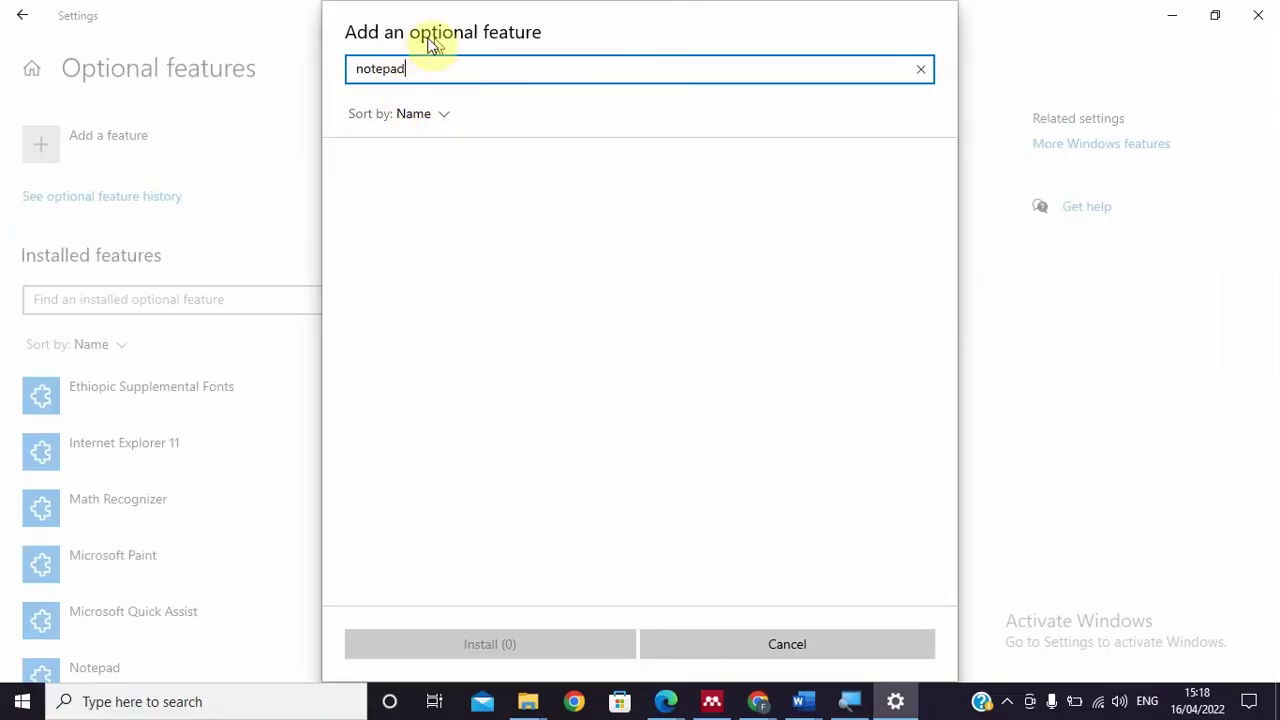
click(800, 650)
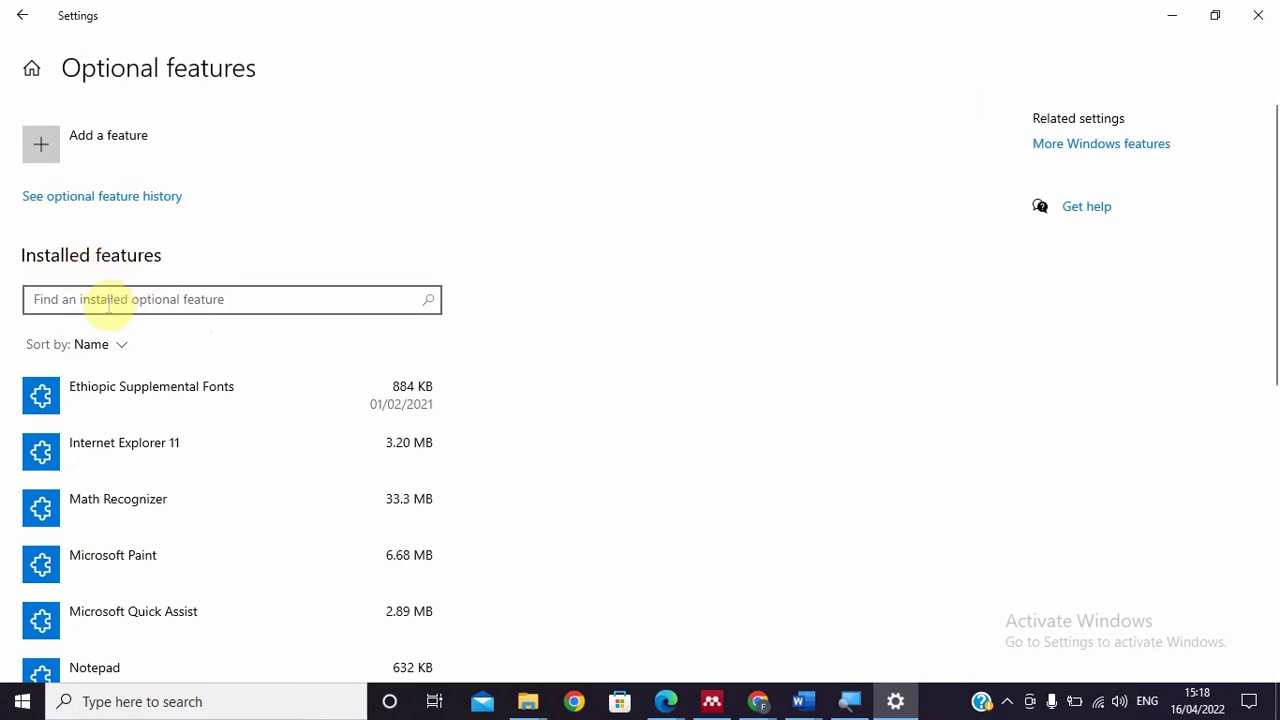
Filter installed features for 'not' and expand Notepad to see its 632 KB details.
click(45, 303)
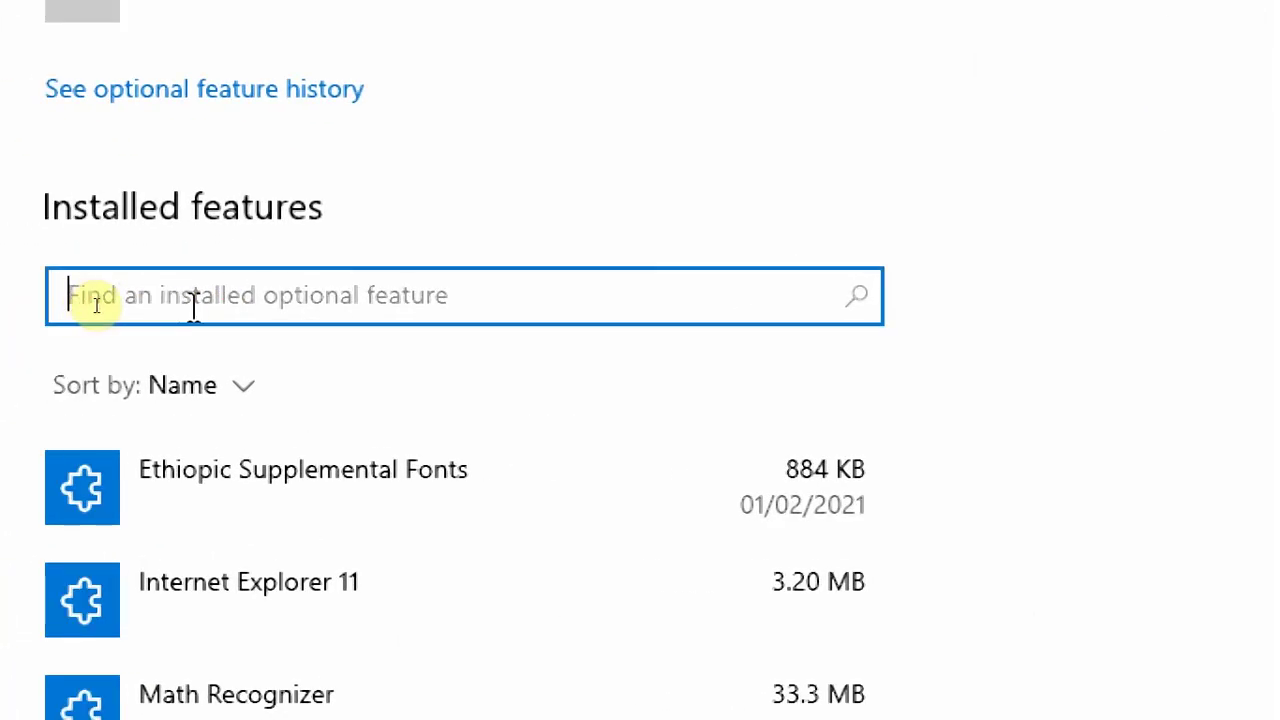
text(not)
click(321, 394)
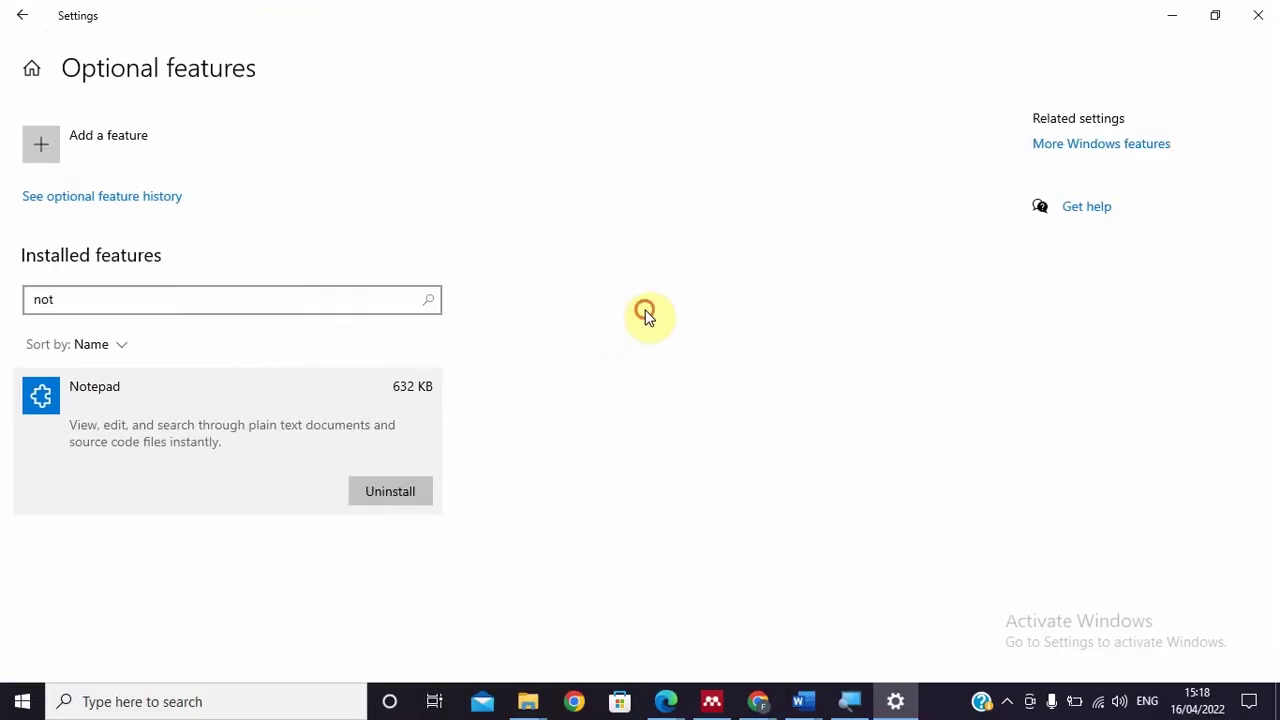
Open and cancel the Add a feature list, then close Settings.
click(131, 144)
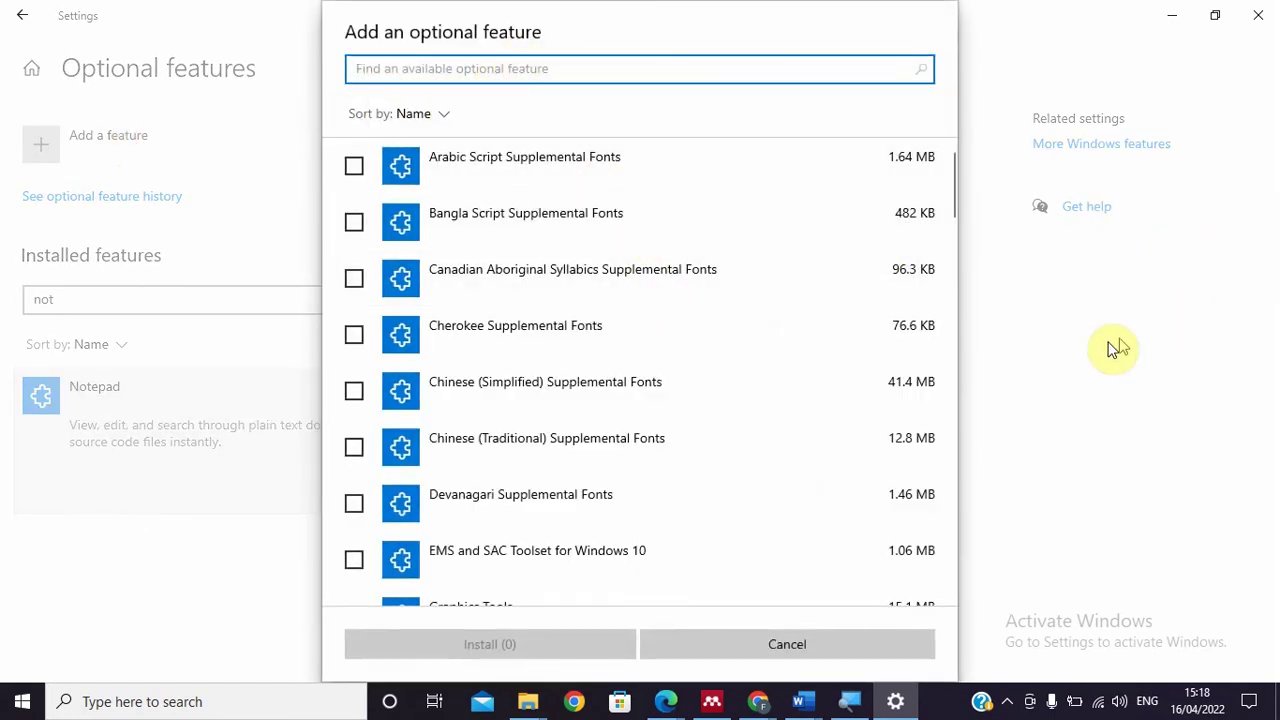
click(840, 640)
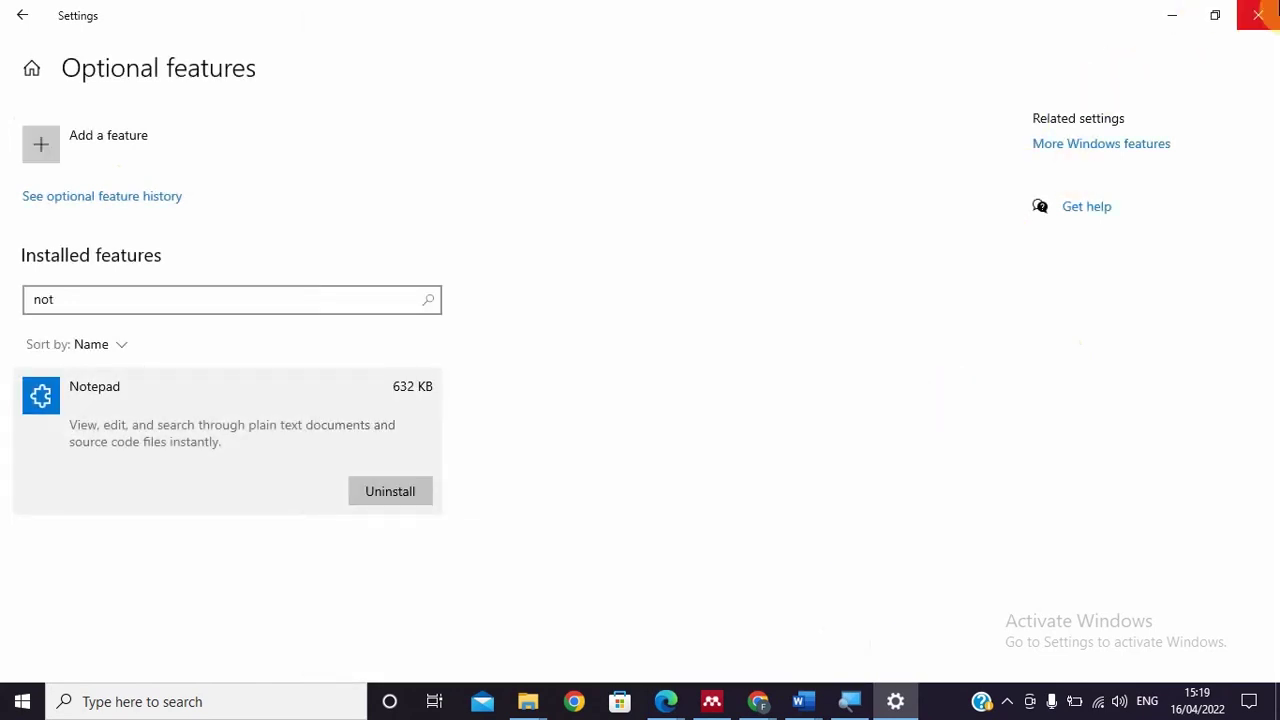
click(1262, 14)
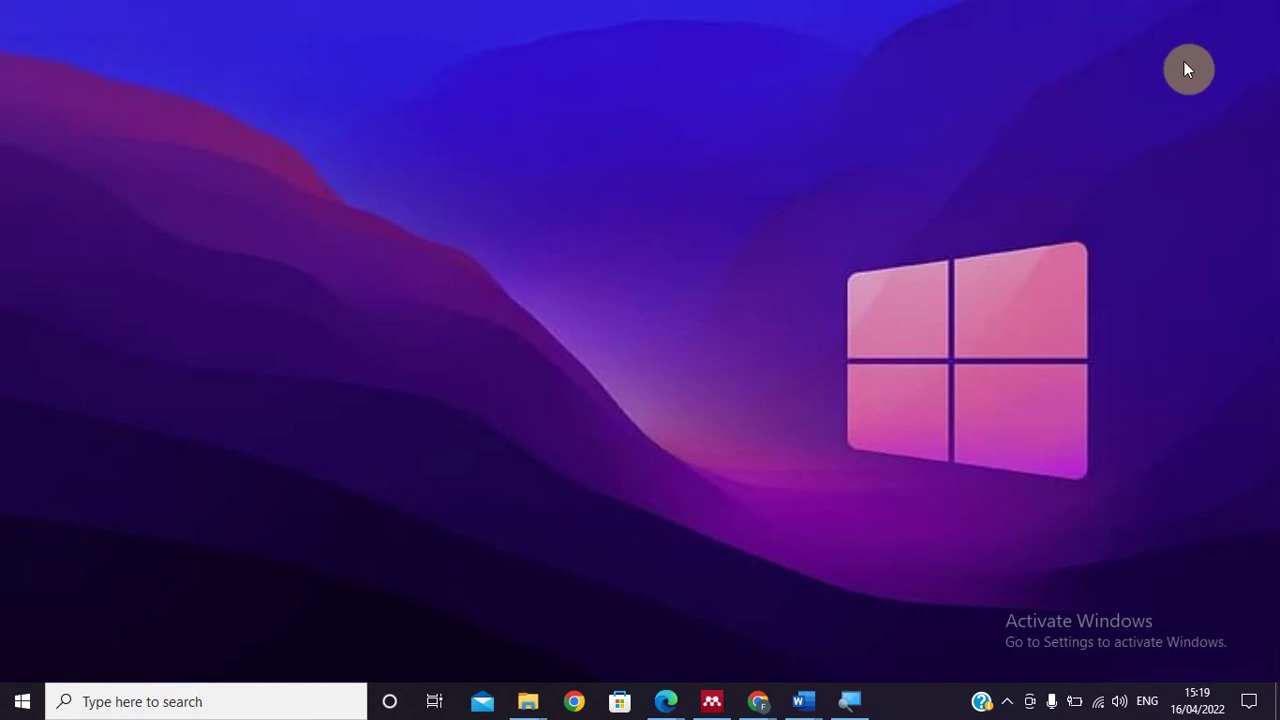